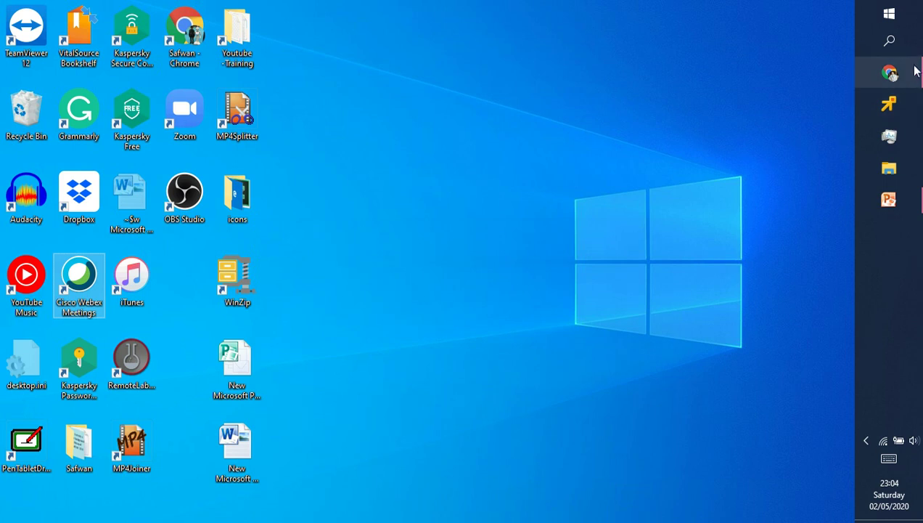
# - Clear the old Dropbox search text in the Chrome window
pyautogui.moveTo(899, 79)
pyautogui.click(791, 155)
pyautogui.click(239, 105)
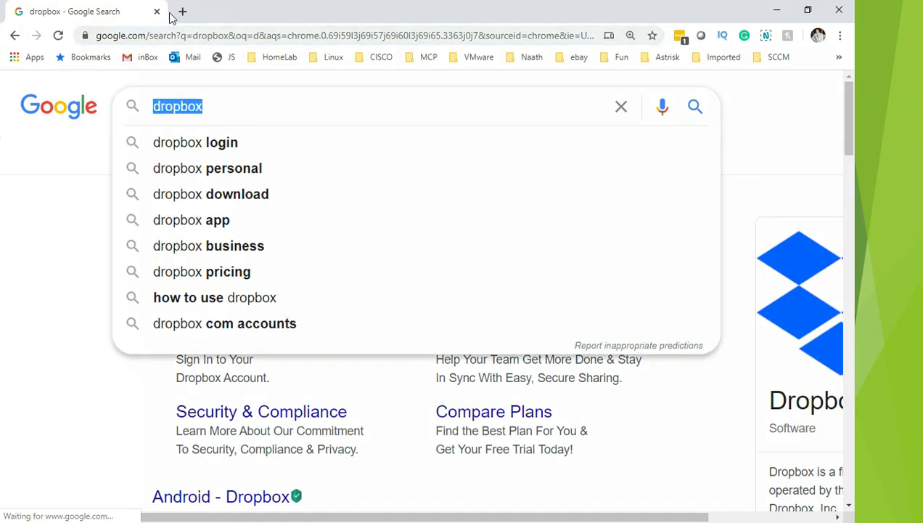
pyautogui.press('BackSpace')
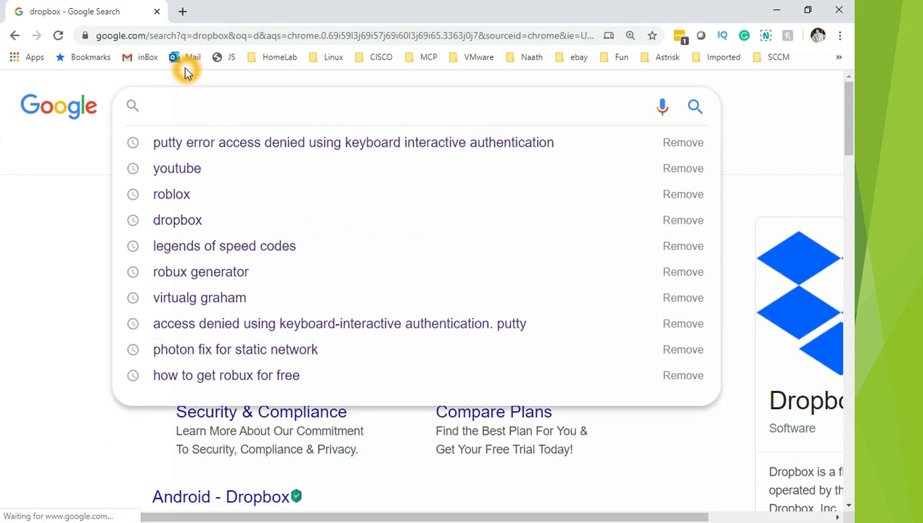
# - In a new tab, search Google for 'download vsphere7' and scroll the results
pyautogui.click(182, 12)
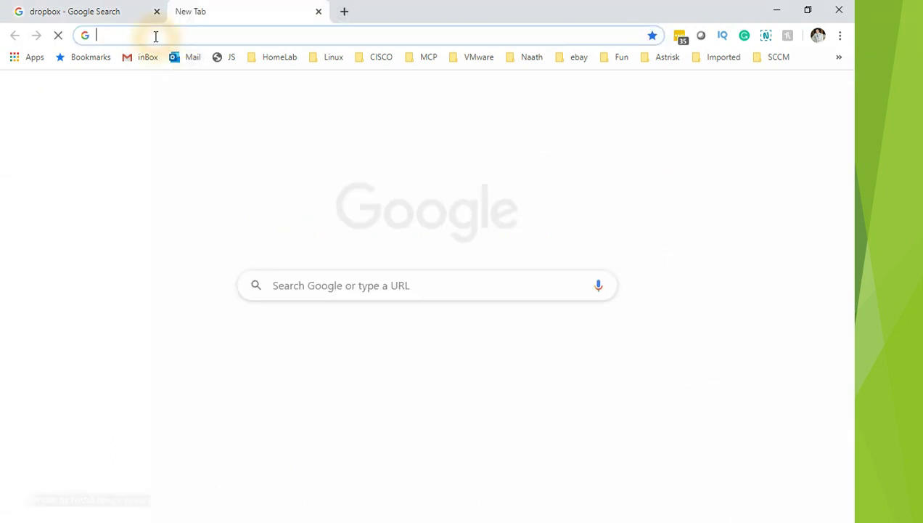
pyautogui.write('google.com')
pyautogui.press('Return')
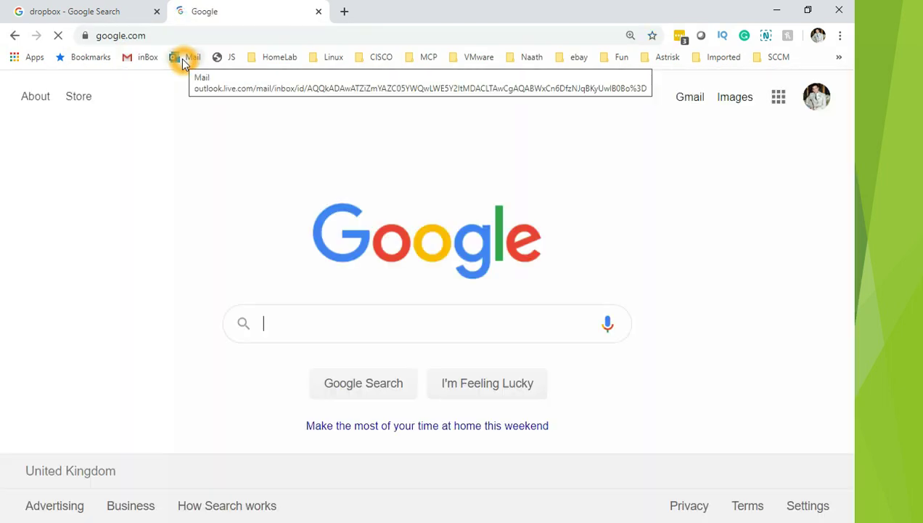
pyautogui.write('download vsphere')
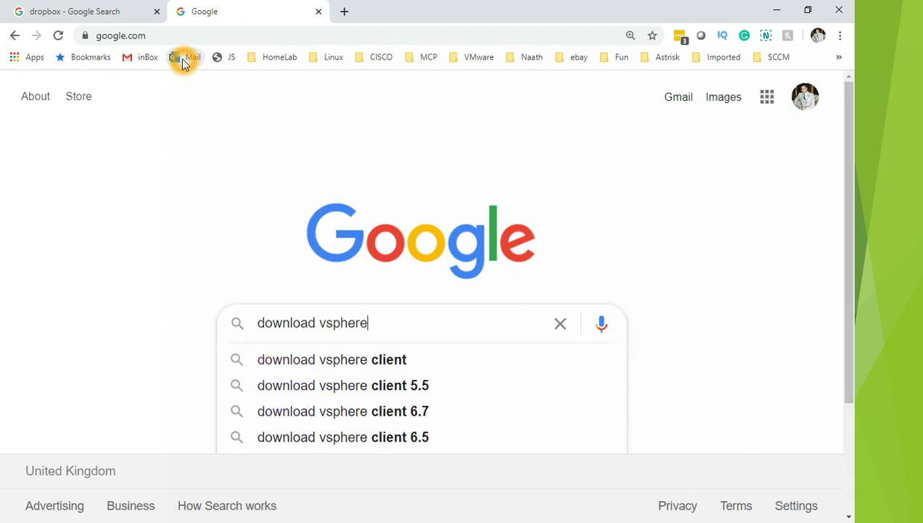
pyautogui.write('7')
pyautogui.press('Return')
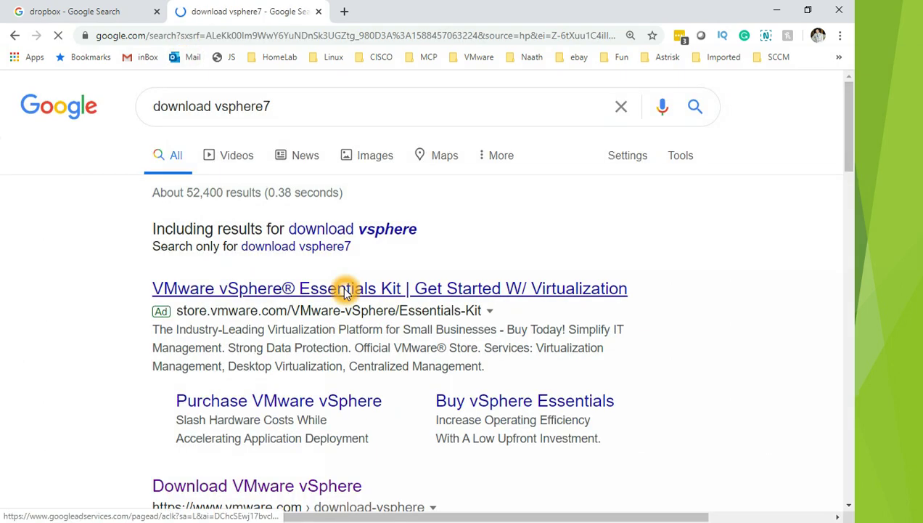
pyautogui.scroll(-1, 258, 410)
# - Open the Download VMware vSphere result and expand the Essentials downloads
pyautogui.click(261, 423)
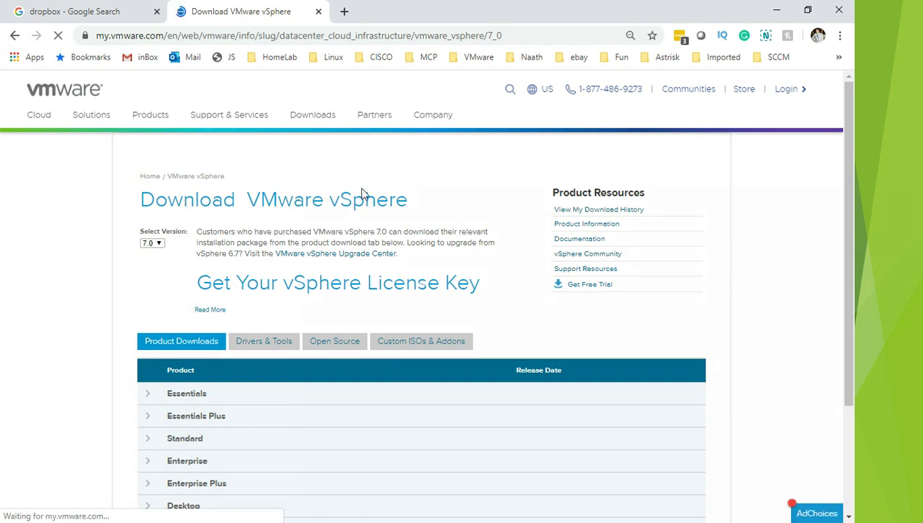
pyautogui.click(446, 201)
pyautogui.click(152, 263)
pyautogui.click(149, 259)
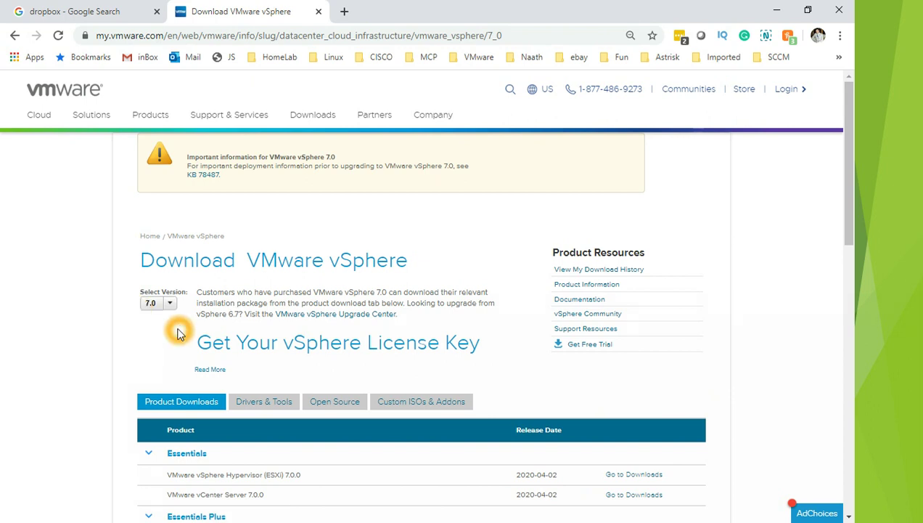
pyautogui.scroll(-2, 177, 338)
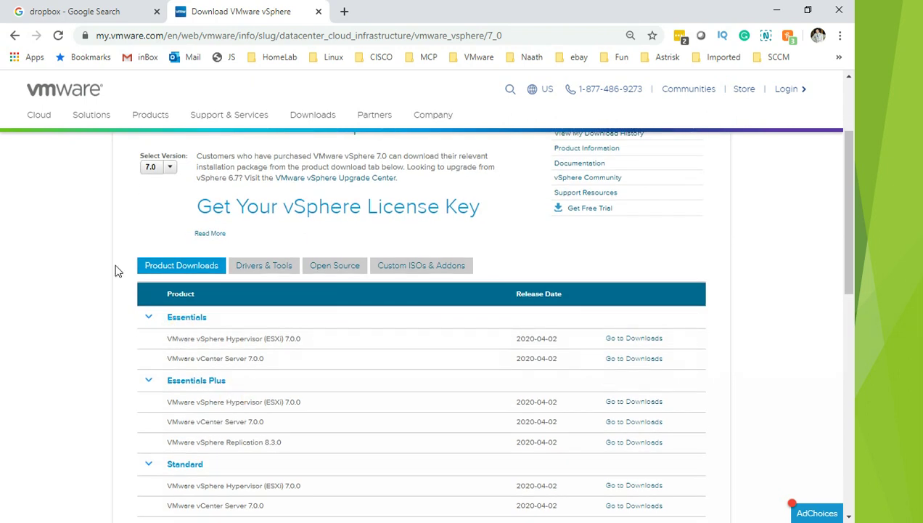
pyautogui.scroll(2, 116, 248)
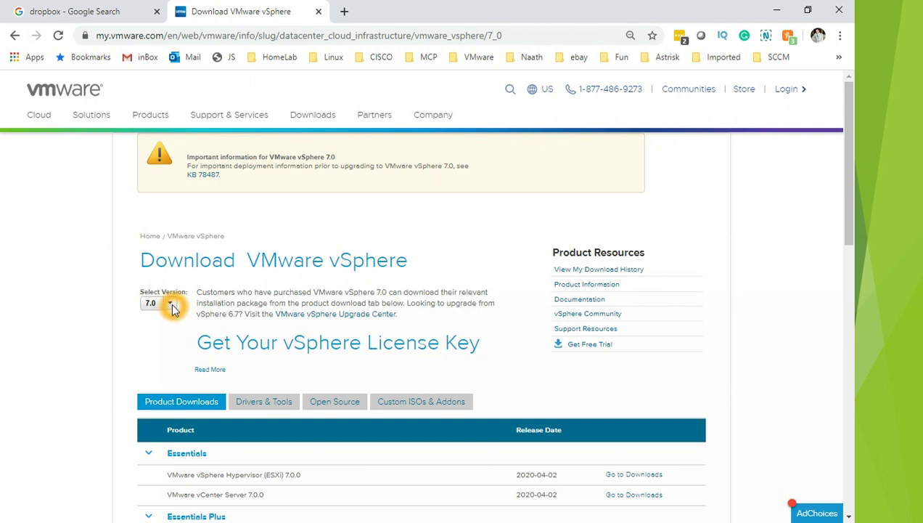
# - Choose version 7.0 from the Select Version list
pyautogui.click(172, 305)
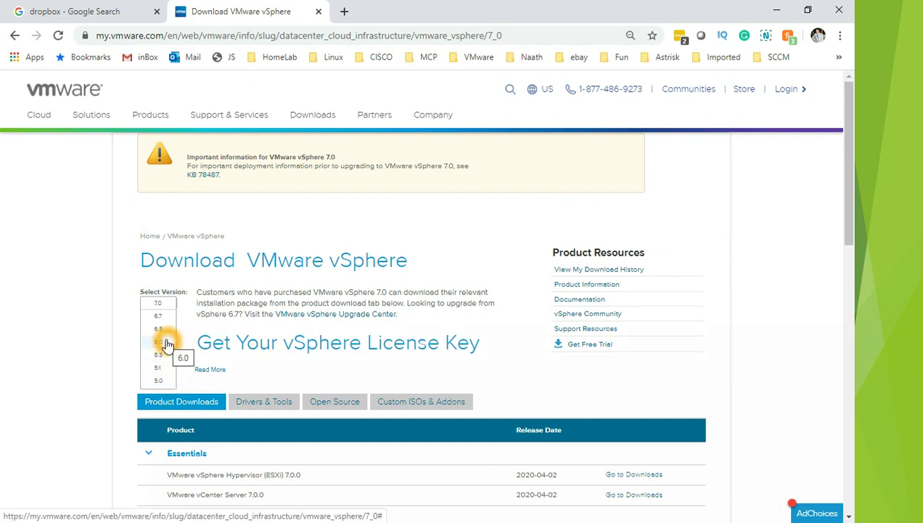
pyautogui.click(161, 314)
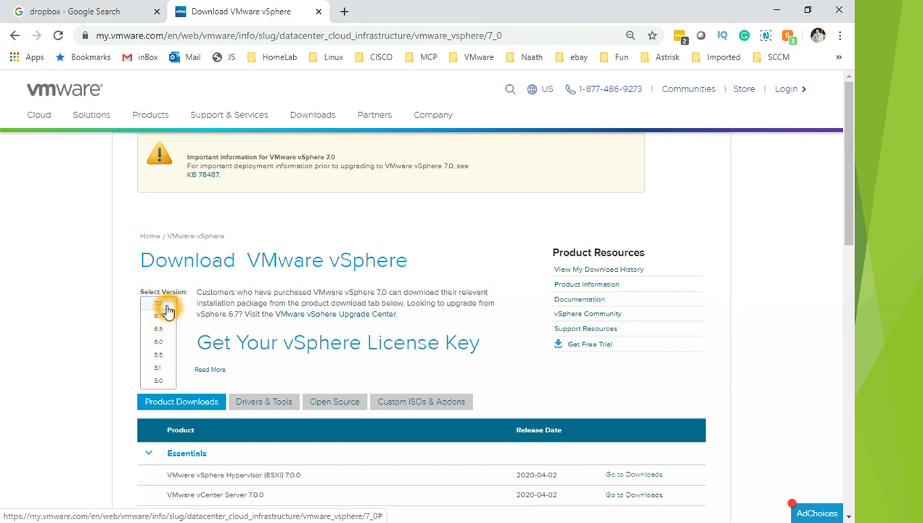
pyautogui.click(167, 305)
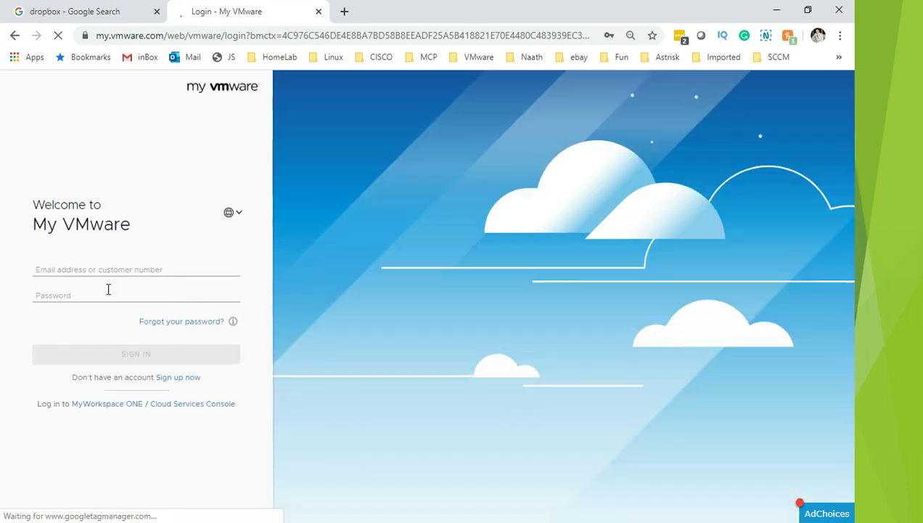
# - Autofill the saved login details and sign in to My VMware
pyautogui.click(107, 272)
pyautogui.click(81, 297)
pyautogui.click(90, 265)
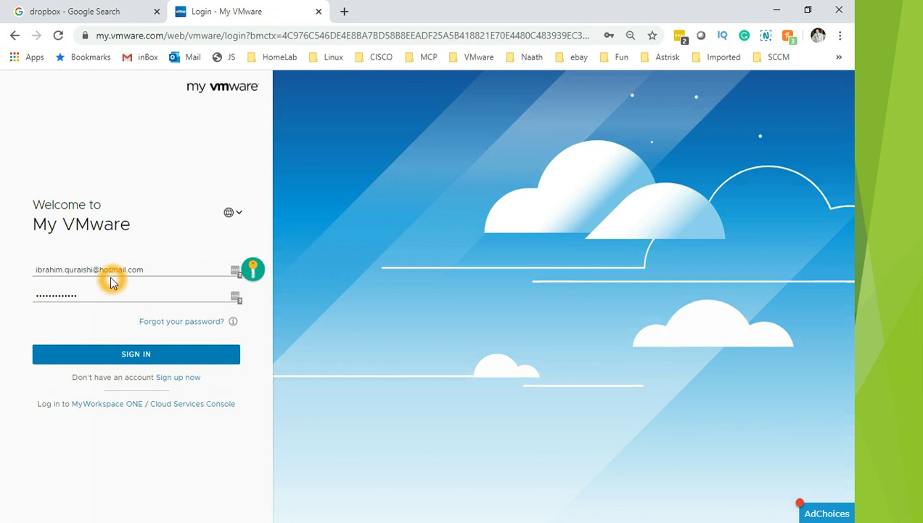
pyautogui.click(159, 354)
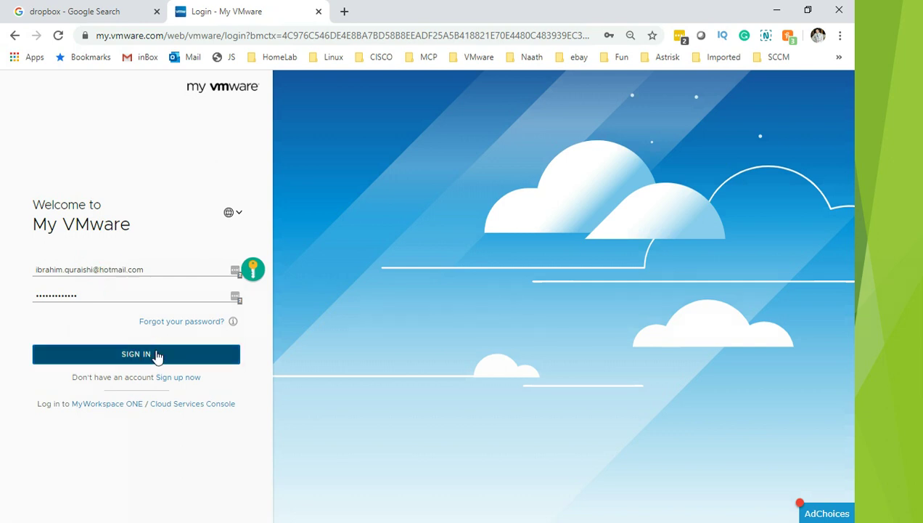
# - Retry the sign-in, then go to the 'Sign up now' registration form
pyautogui.click(144, 291)
pyautogui.click(144, 354)
pyautogui.click(123, 291)
pyautogui.click(128, 273)
pyautogui.click(192, 378)
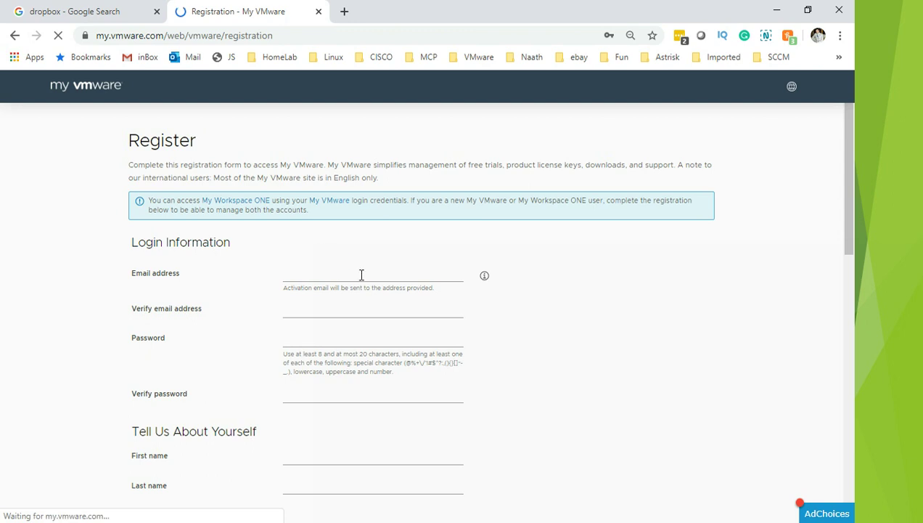
# - Autofill the Register form's email and password from saved details and scroll down
pyautogui.click(361, 276)
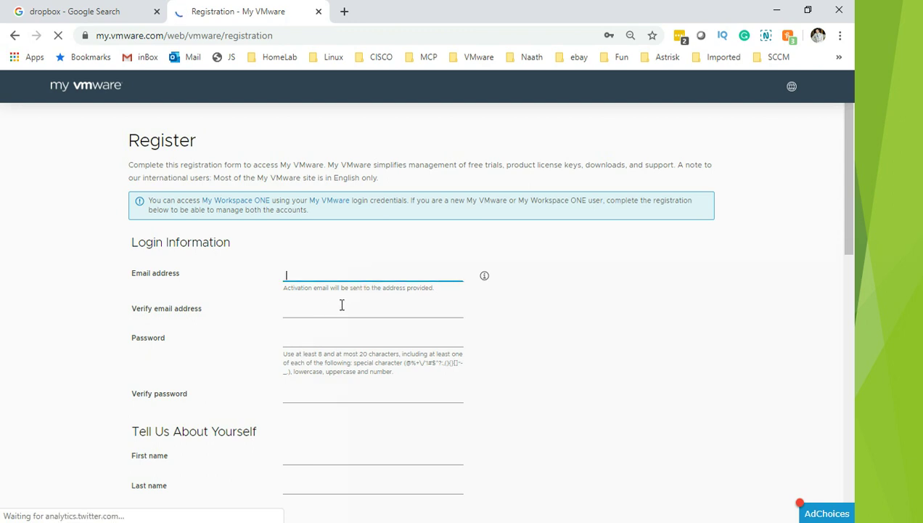
pyautogui.click(310, 310)
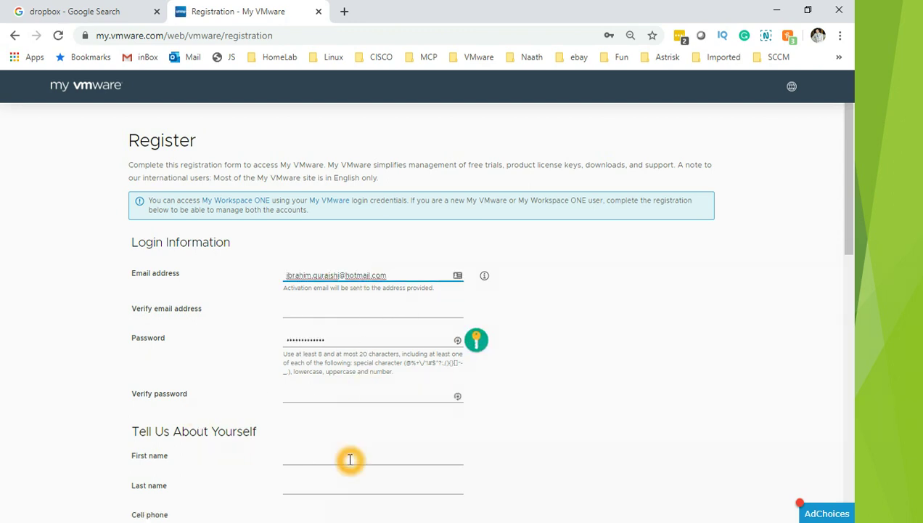
pyautogui.moveTo(843, 224)
pyautogui.mouseDown()
pyautogui.moveTo(858, 324)
pyautogui.moveTo(836, 340)
pyautogui.moveTo(831, 492)
pyautogui.moveTo(844, 221)
pyautogui.mouseUp()
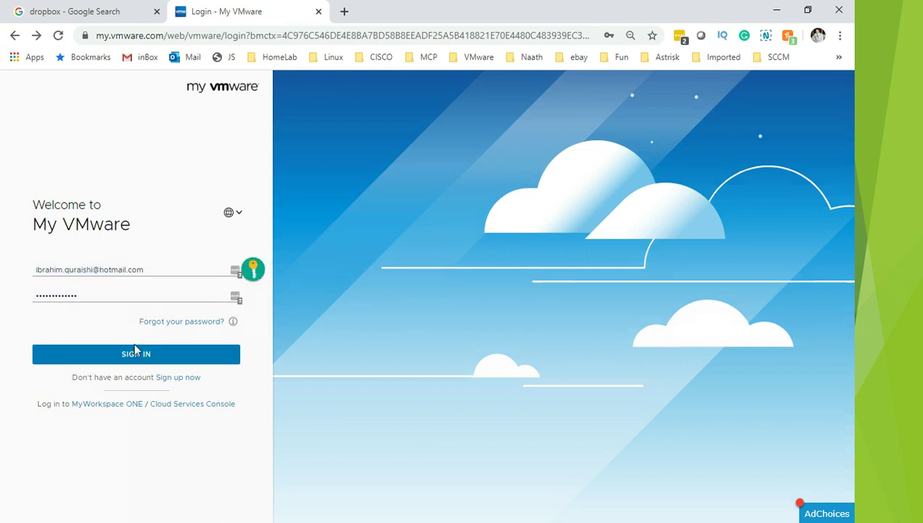
pyautogui.click(135, 355)
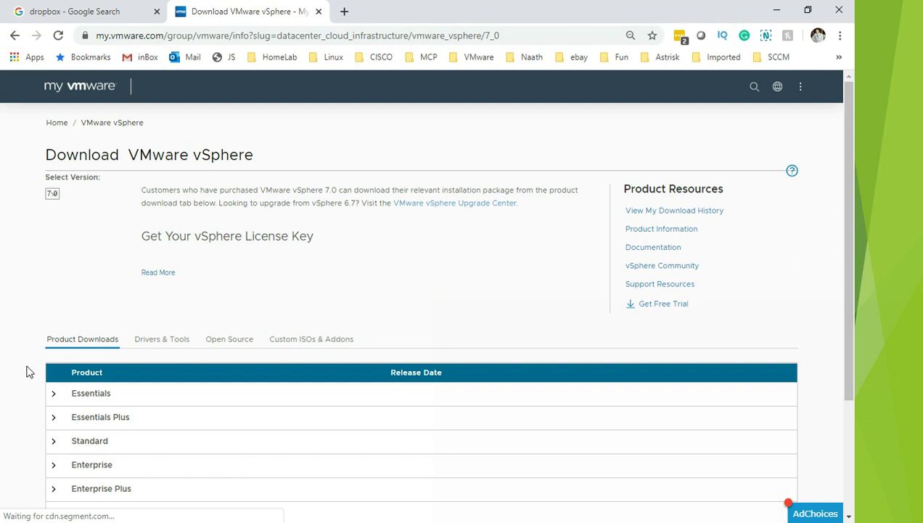
pyautogui.click(69, 390)
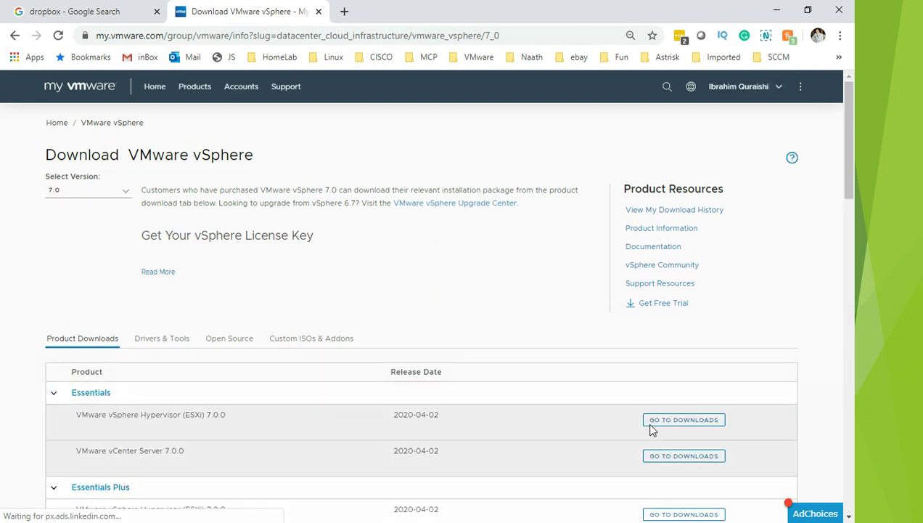
pyautogui.click(676, 431)
pyautogui.click(695, 427)
pyautogui.click(693, 428)
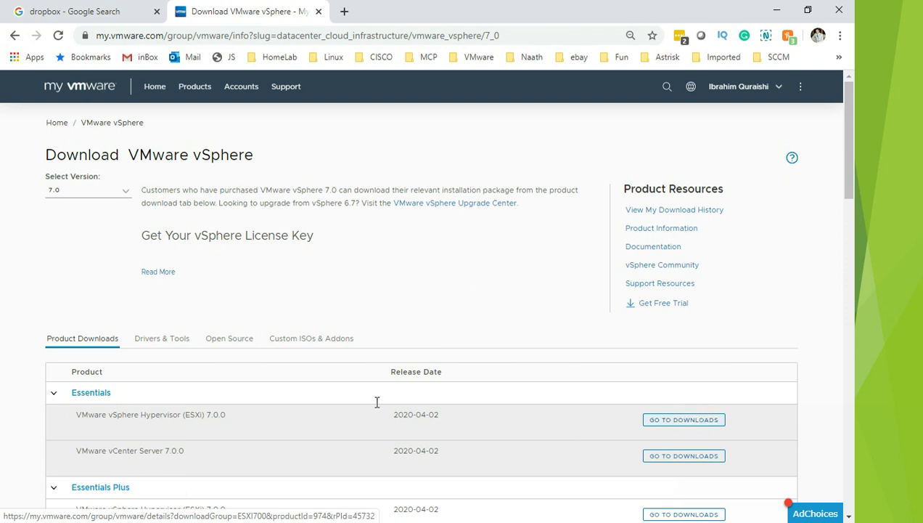
pyautogui.click(343, 321)
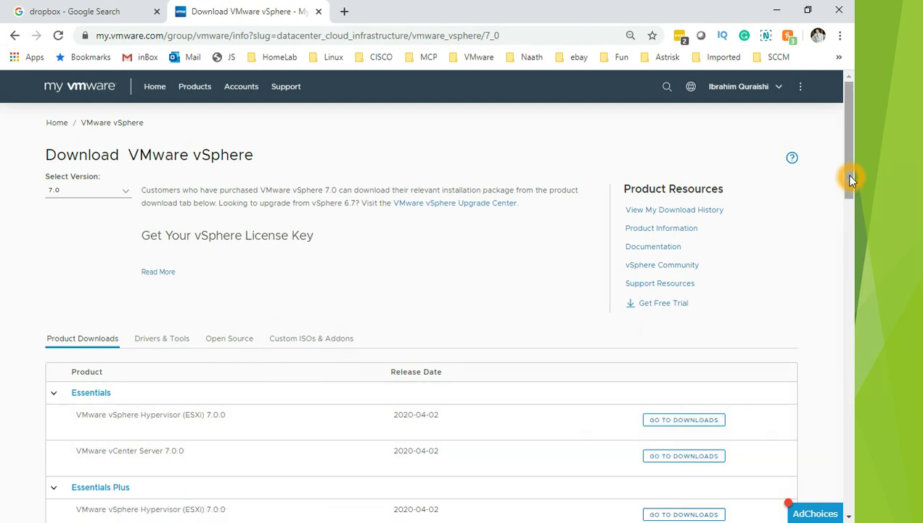
pyautogui.moveTo(847, 177); pyautogui.dragTo(839, 350)
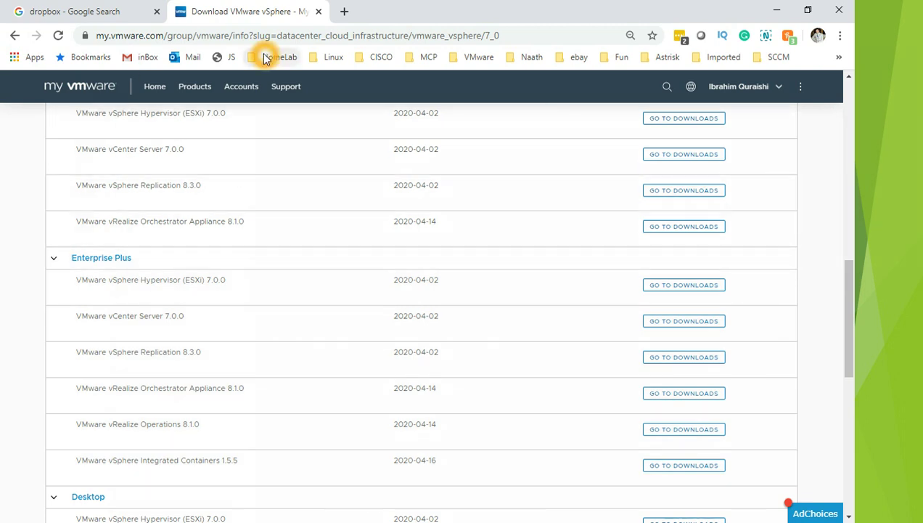
# - Browse to Workarea\Software\VMware\ESX 7 and select the VMvisor installer ISO
pyautogui.press('super+e')
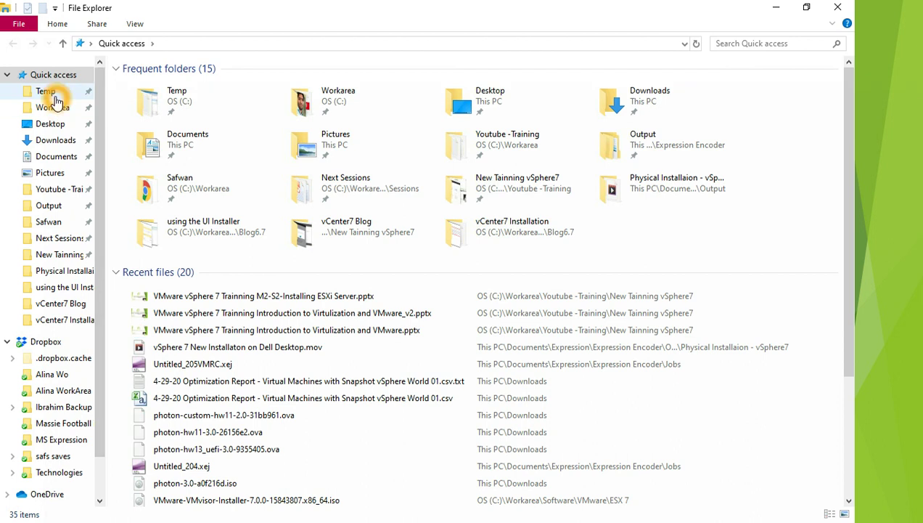
pyautogui.click(58, 107)
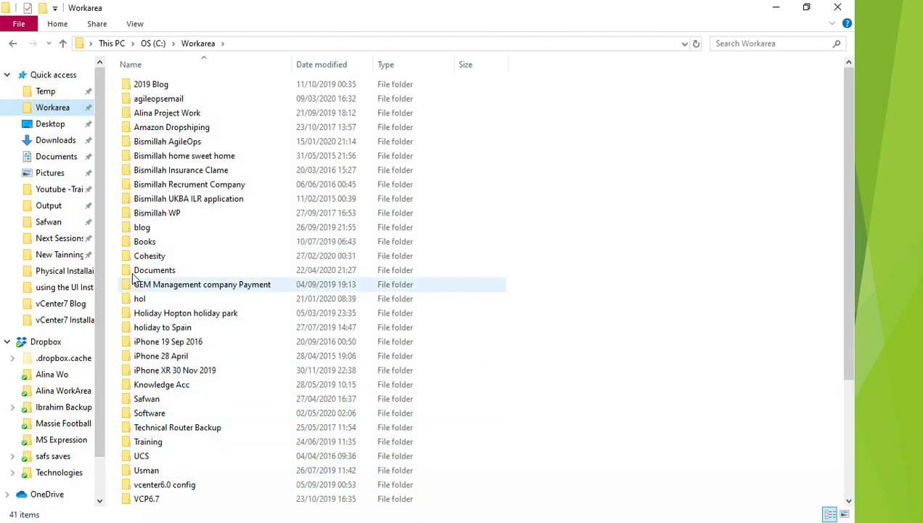
pyautogui.doubleClick(160, 417)
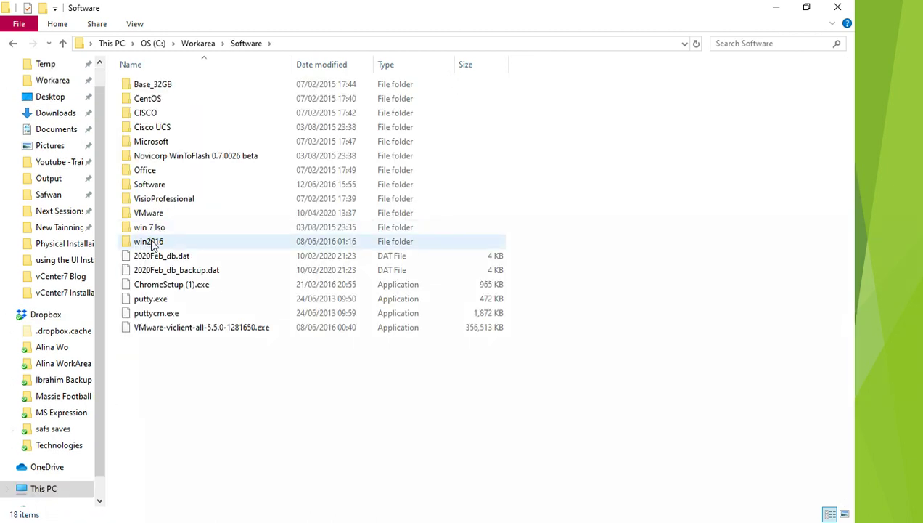
pyautogui.doubleClick(149, 214)
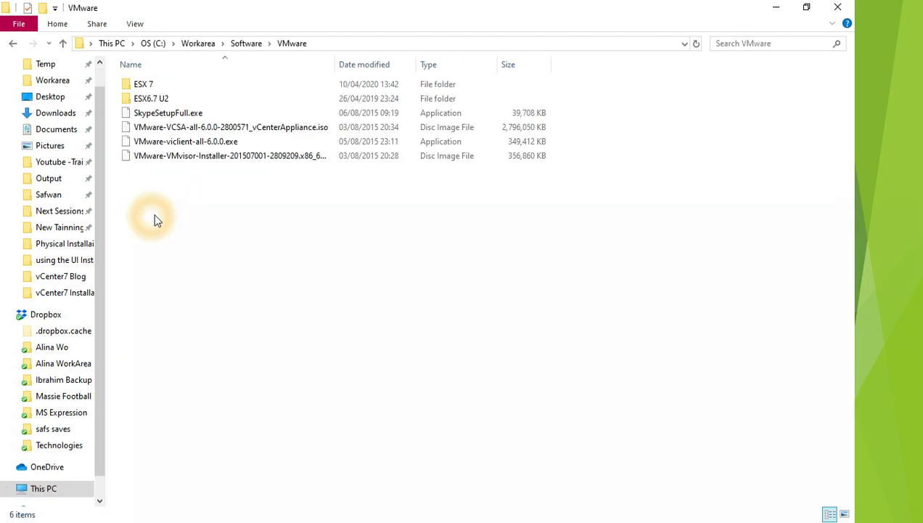
pyautogui.doubleClick(148, 89)
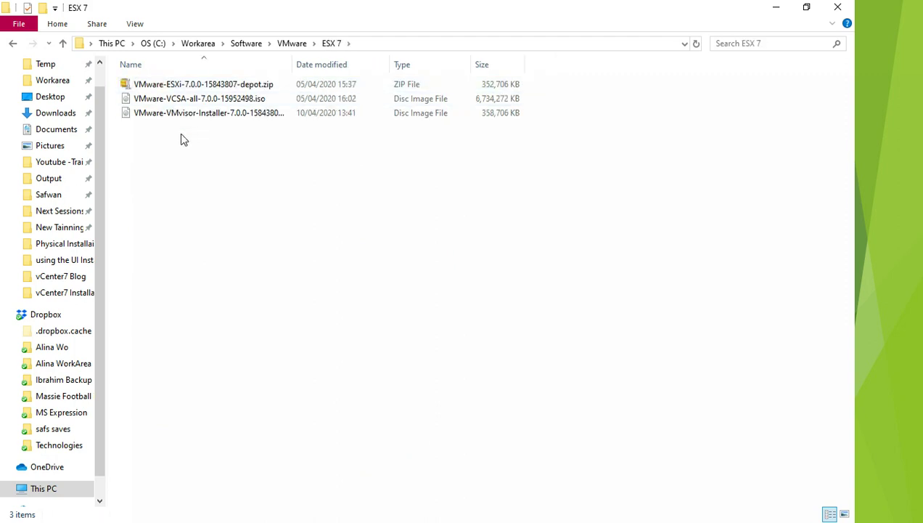
pyautogui.click(190, 101)
pyautogui.click(192, 120)
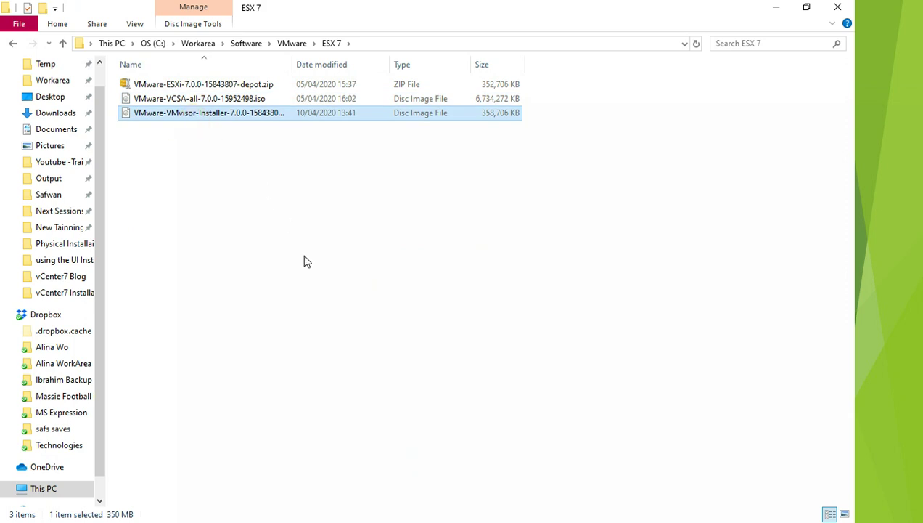
pyautogui.click(328, 333)
pyautogui.click(776, 10)
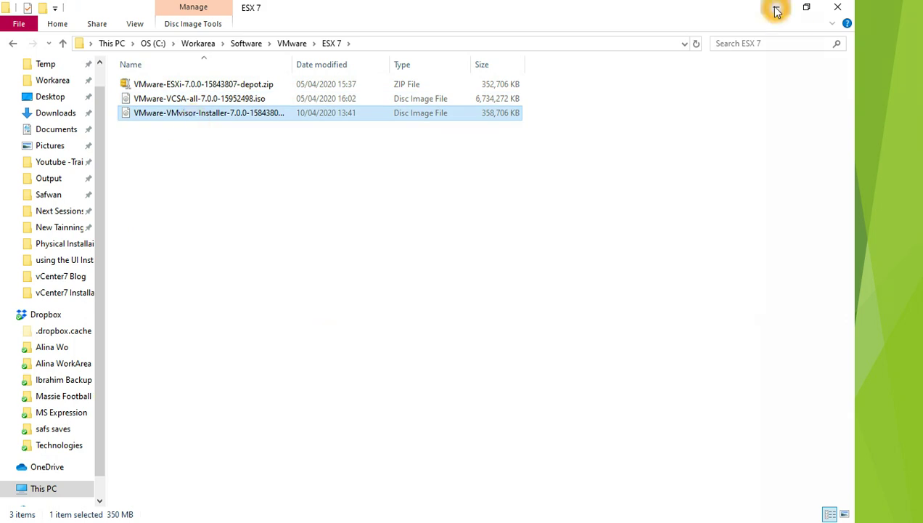
# - Open the ESXi 7.0 download page from My VMware's GO TO DOWNLOADS
pyautogui.click(776, 11)
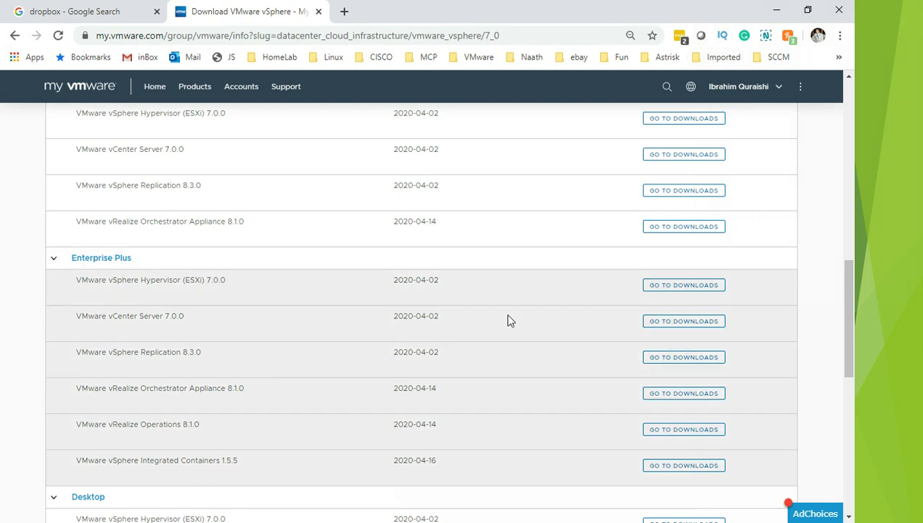
pyautogui.click(683, 292)
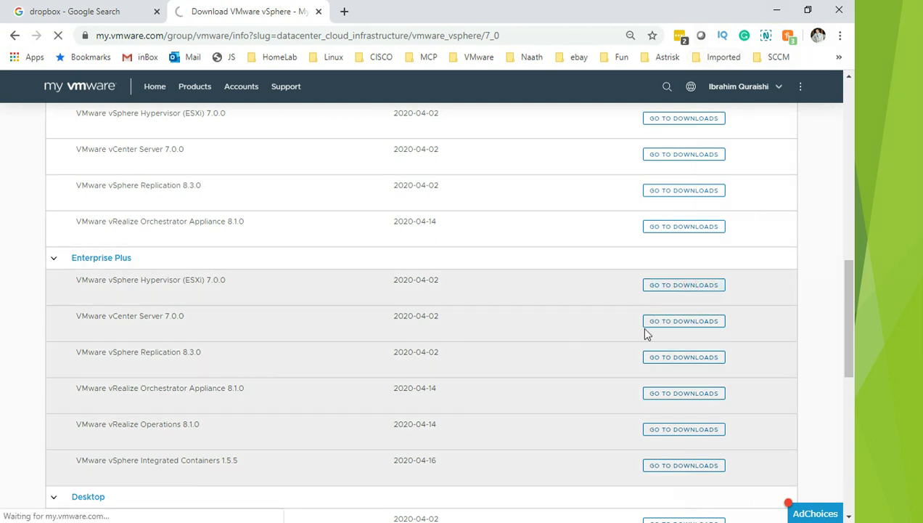
pyautogui.click(218, 441)
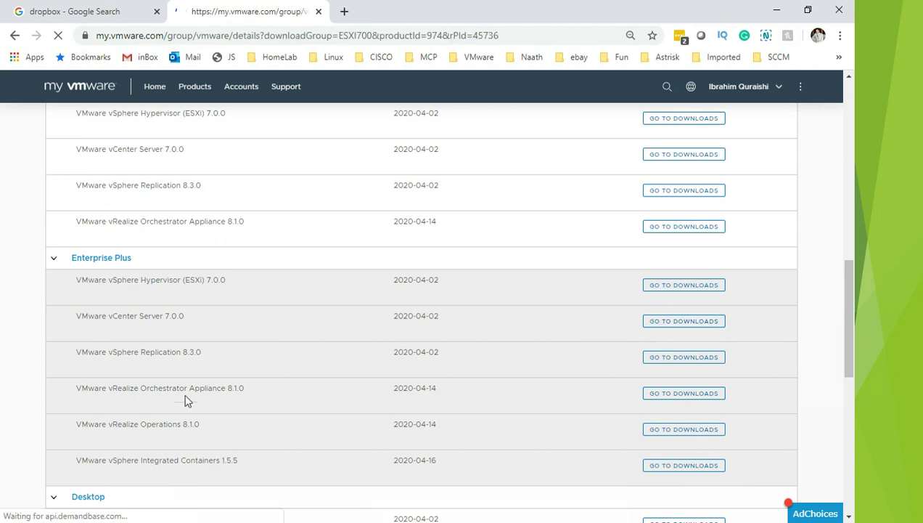
pyautogui.click(614, 365)
pyautogui.click(515, 292)
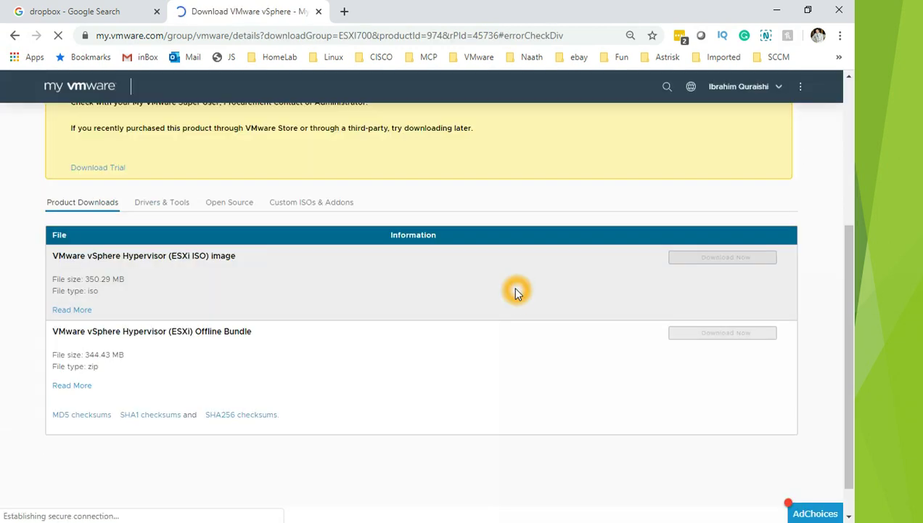
# - Try the disabled Download Now, then open the vSphere 7.0 Download Trial evaluation center
pyautogui.click(768, 263)
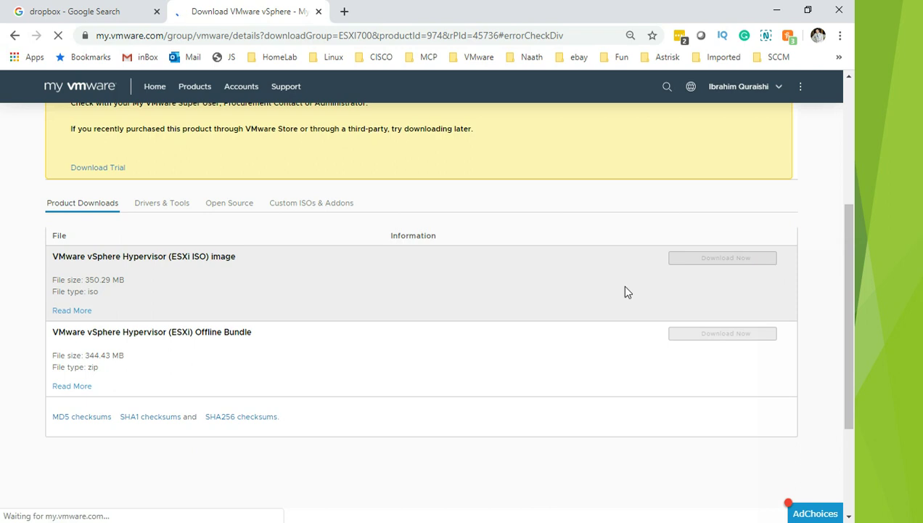
pyautogui.click(734, 279)
pyautogui.click(549, 321)
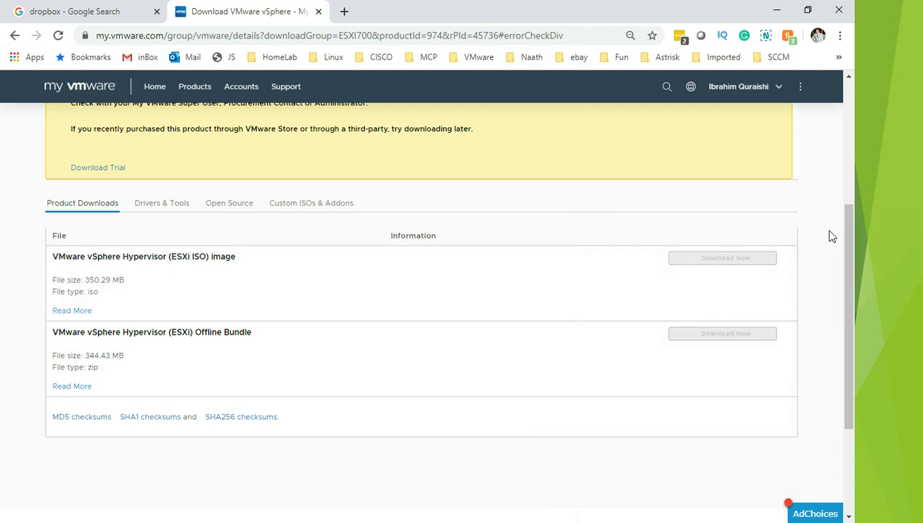
pyautogui.moveTo(841, 240); pyautogui.dragTo(844, 137)
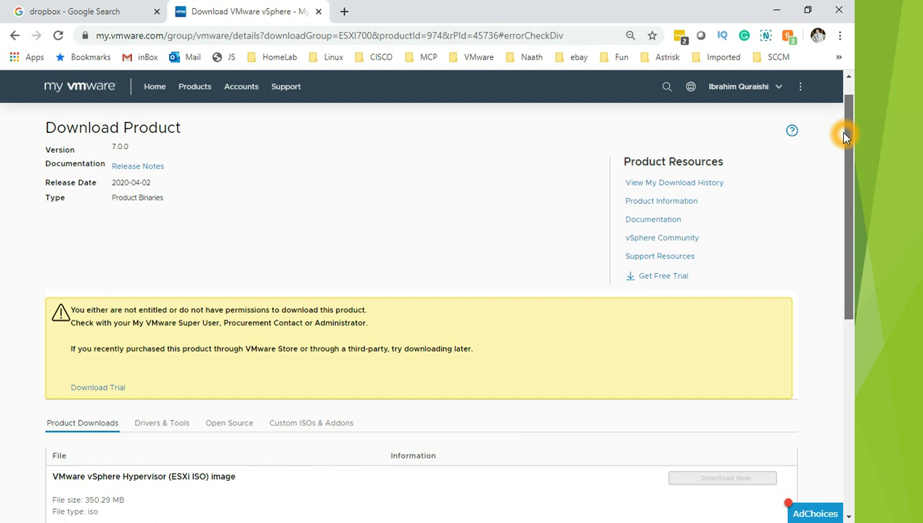
pyautogui.moveTo(844, 137)
pyautogui.mouseDown()
pyautogui.moveTo(844, 153)
pyautogui.moveTo(844, 145)
pyautogui.mouseUp()
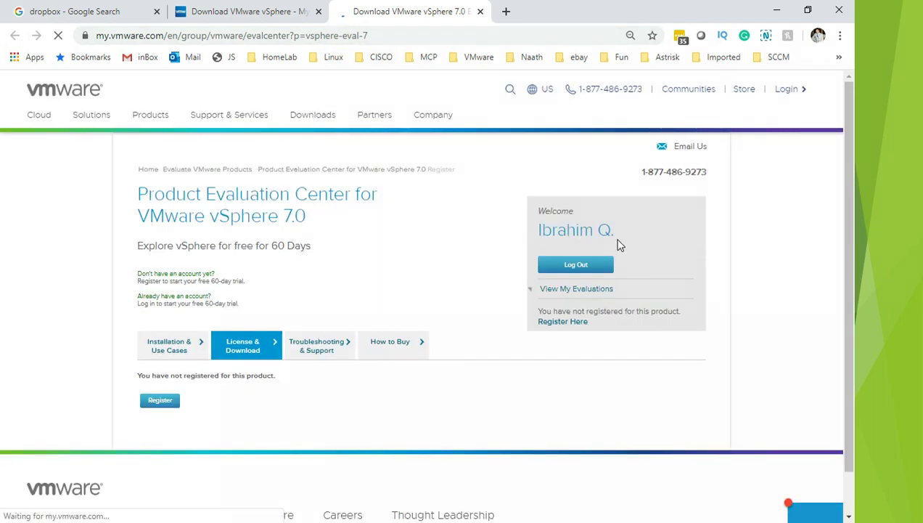
# - Register for the vSphere 7.0 evaluation from the License & Download tab
pyautogui.click(570, 294)
pyautogui.click(588, 292)
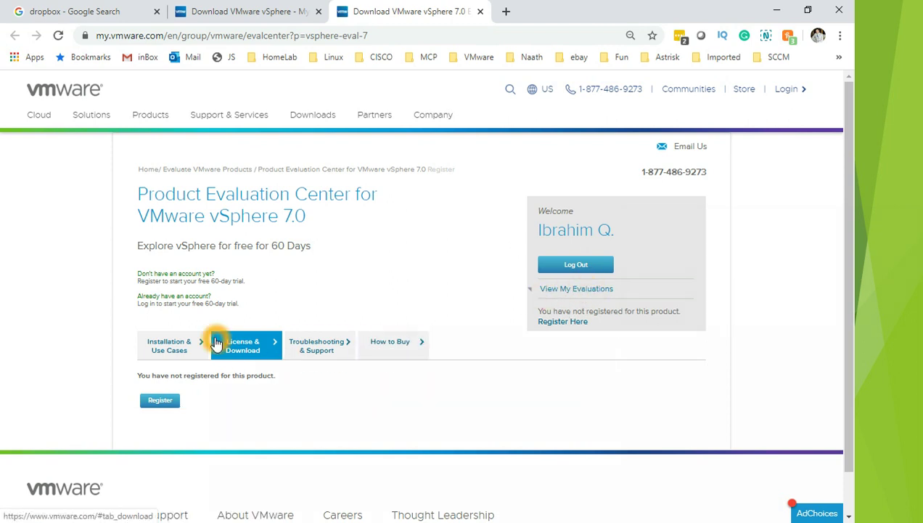
pyautogui.click(166, 391)
pyautogui.click(161, 399)
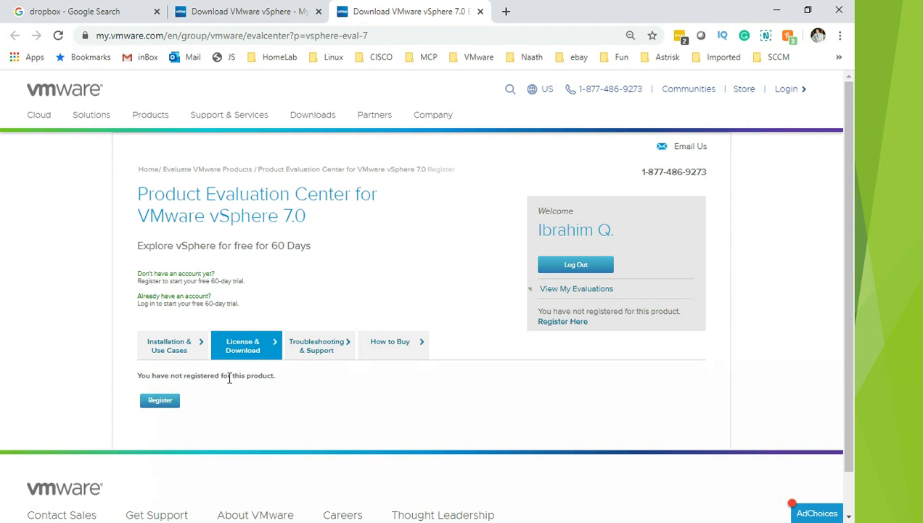
pyautogui.click(160, 400)
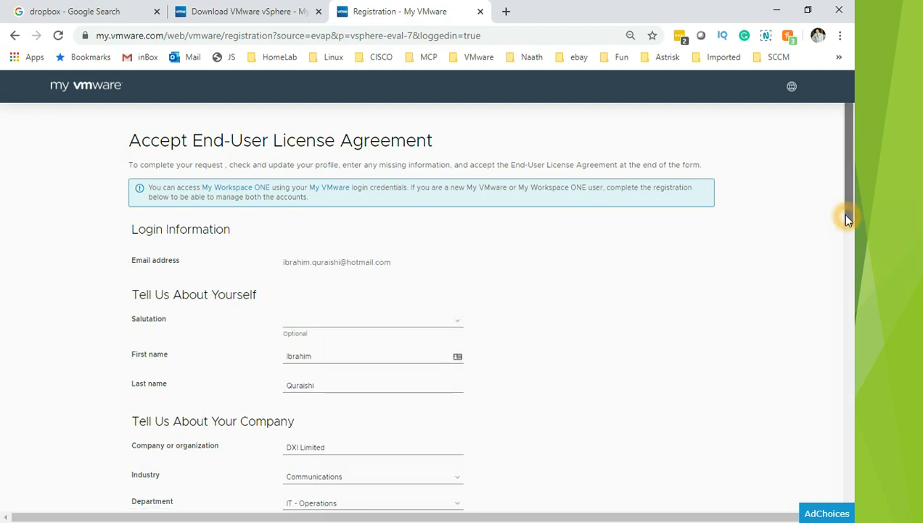
# - Leave the Sales contact box unticked and accept the End User License Agreement terms
pyautogui.moveTo(845, 214); pyautogui.dragTo(843, 469)
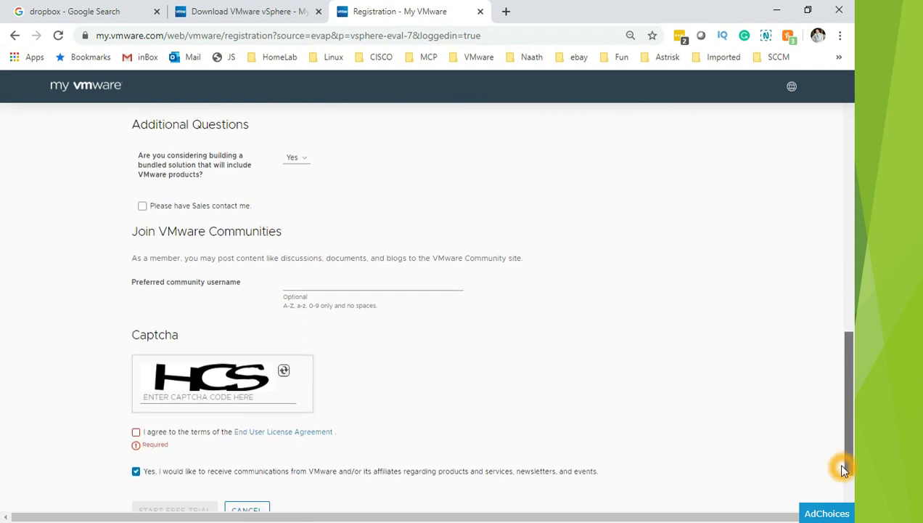
pyautogui.click(140, 208)
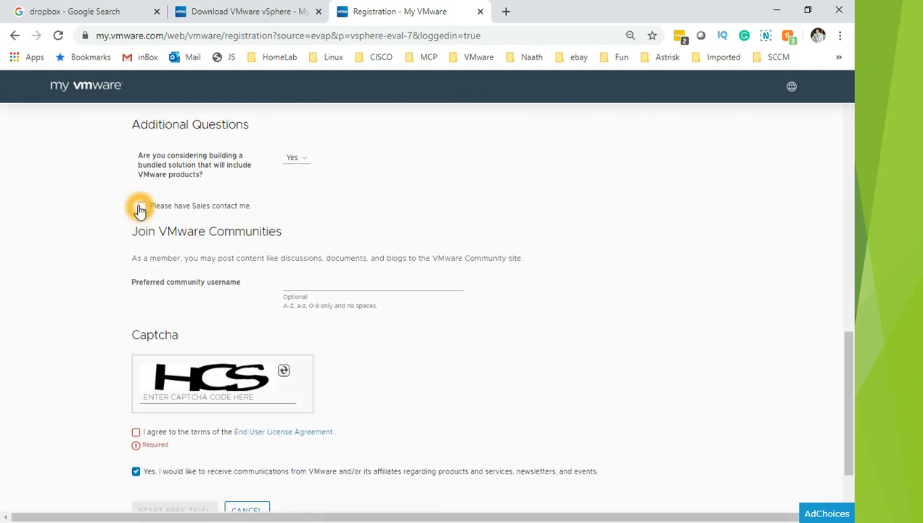
pyautogui.click(142, 209)
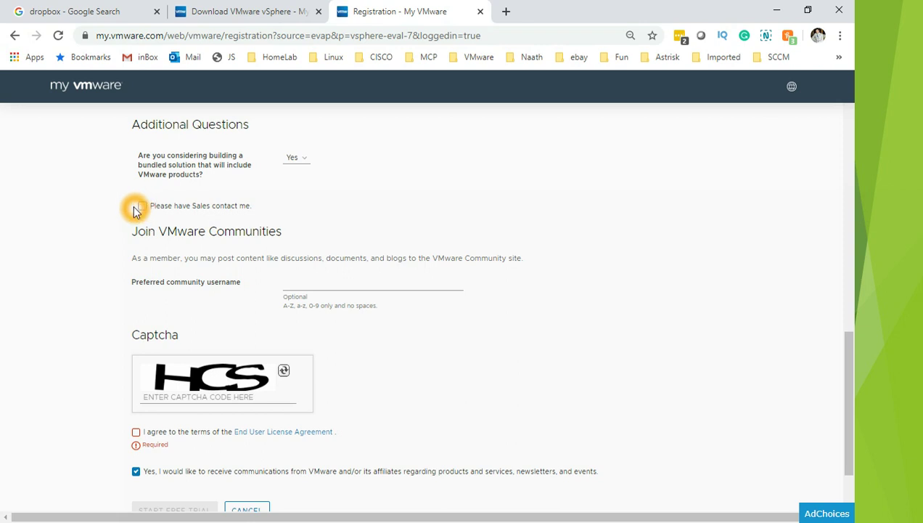
pyautogui.click(142, 208)
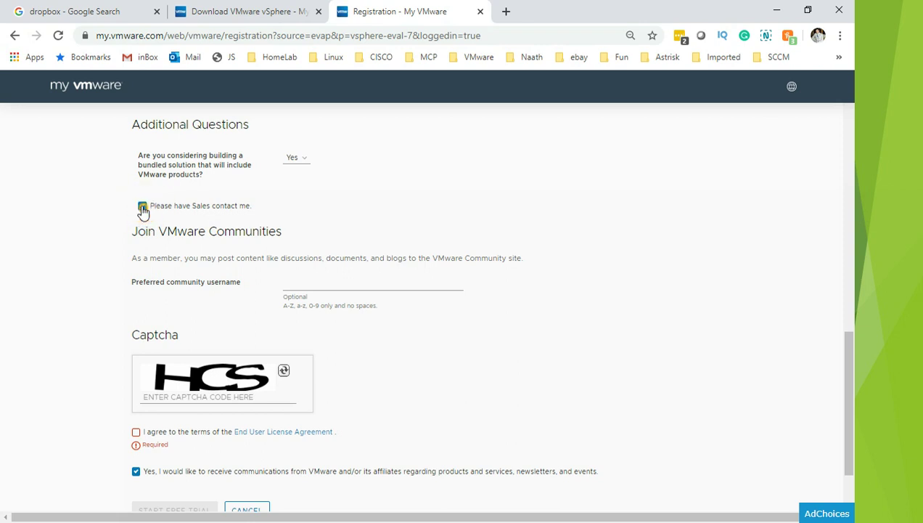
pyautogui.click(142, 208)
pyautogui.click(144, 435)
# - Paste a preferred community username and begin typing the captcha code
pyautogui.click(332, 286)
pyautogui.click(390, 288)
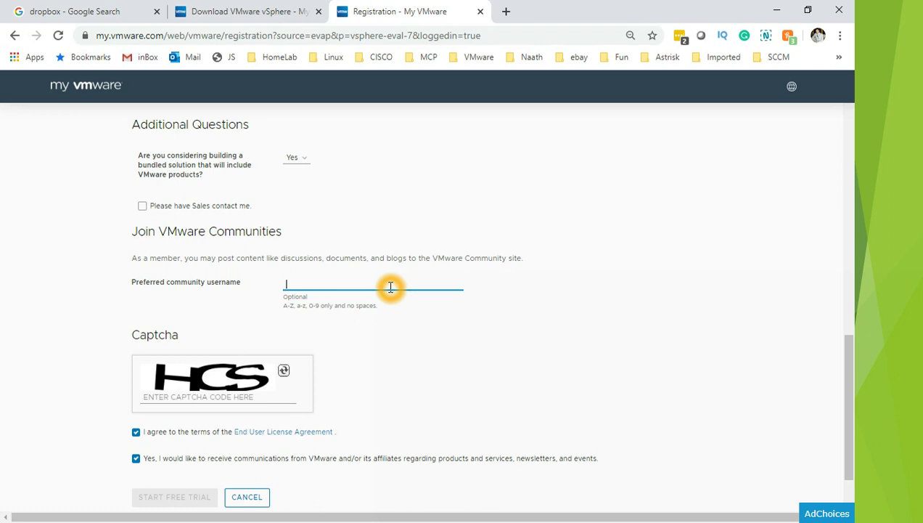
pyautogui.write('ibrahimqur')
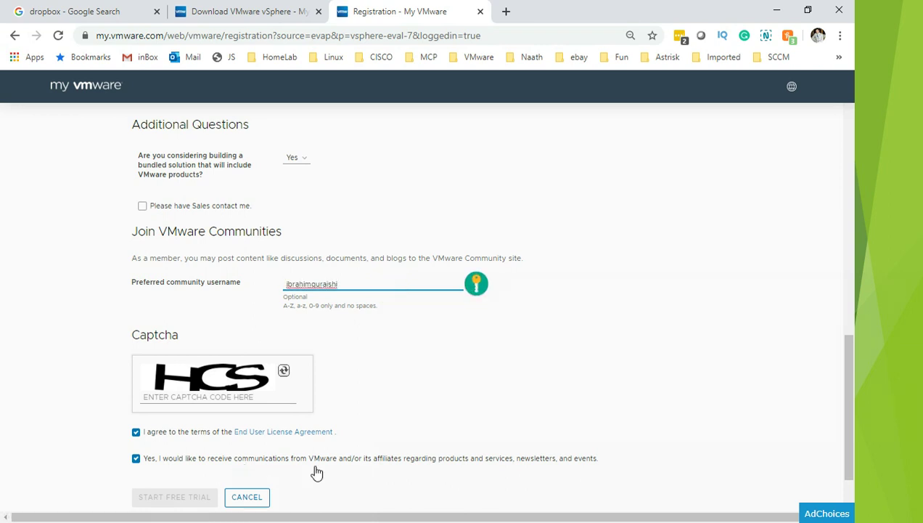
pyautogui.click(208, 399)
pyautogui.write('HCS')
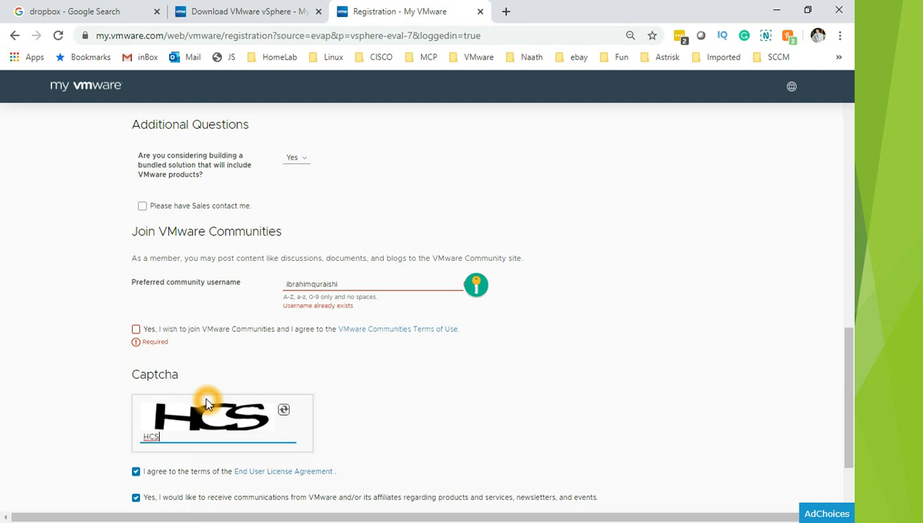
# - Agree to the VMware Communities Terms of Use and attempt Start Free Trial
pyautogui.click(136, 330)
pyautogui.moveTo(854, 429); pyautogui.dragTo(854, 466)
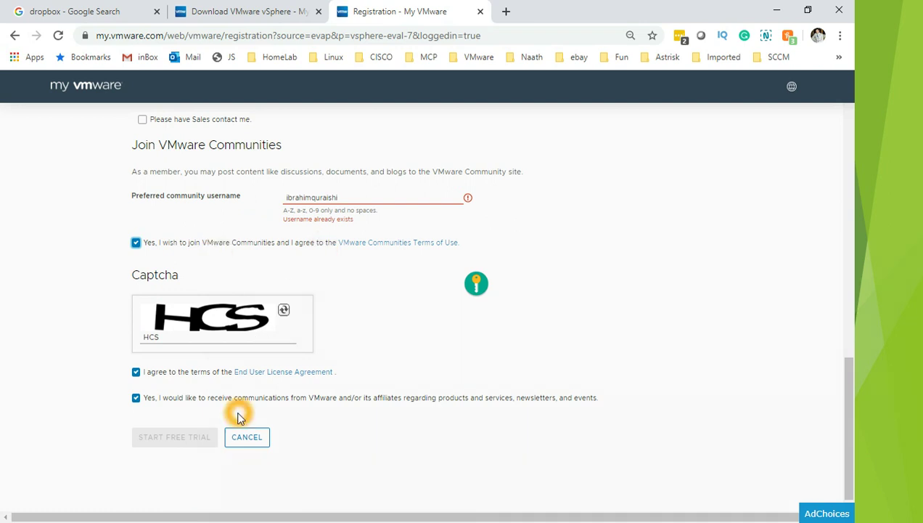
pyautogui.click(180, 436)
pyautogui.click(191, 473)
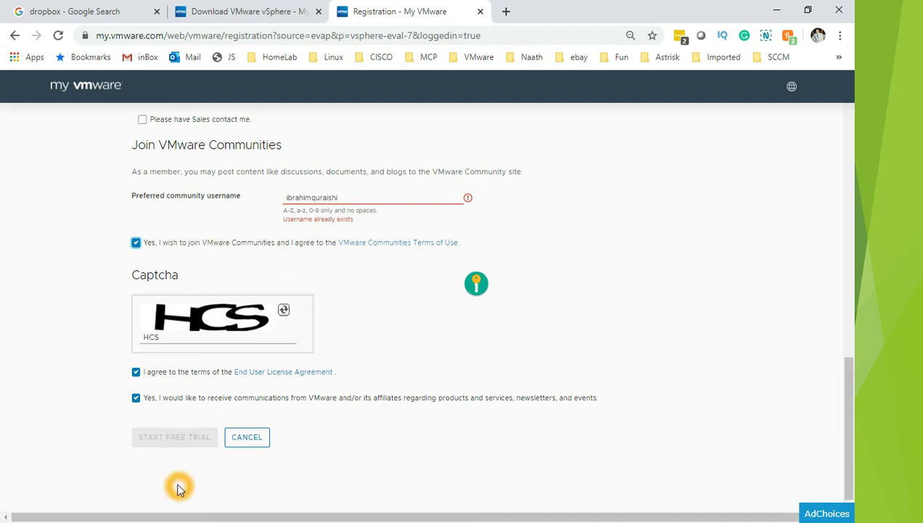
# - Delete the already-taken community username from its field
pyautogui.click(359, 197)
pyautogui.moveTo(355, 210); pyautogui.dragTo(290, 196)
pyautogui.press('BackSpace')
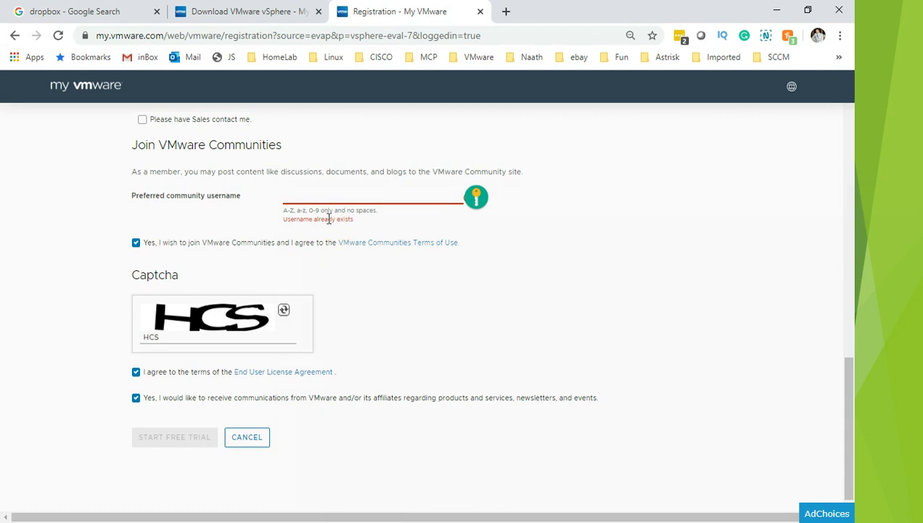
pyautogui.click(396, 219)
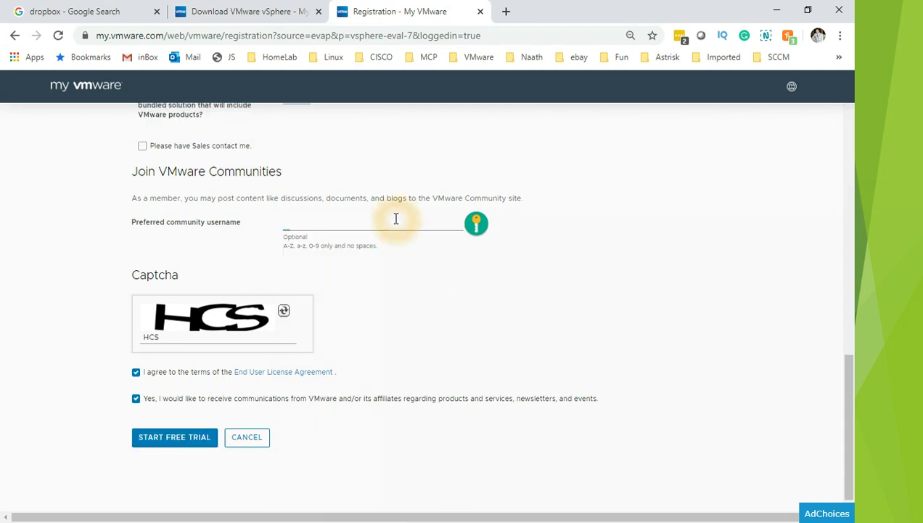
# - Retry submitting the trial registration until Start Free Trial responds
pyautogui.click(190, 448)
pyautogui.click(181, 444)
pyautogui.click(280, 231)
pyautogui.click(294, 226)
pyautogui.click(305, 225)
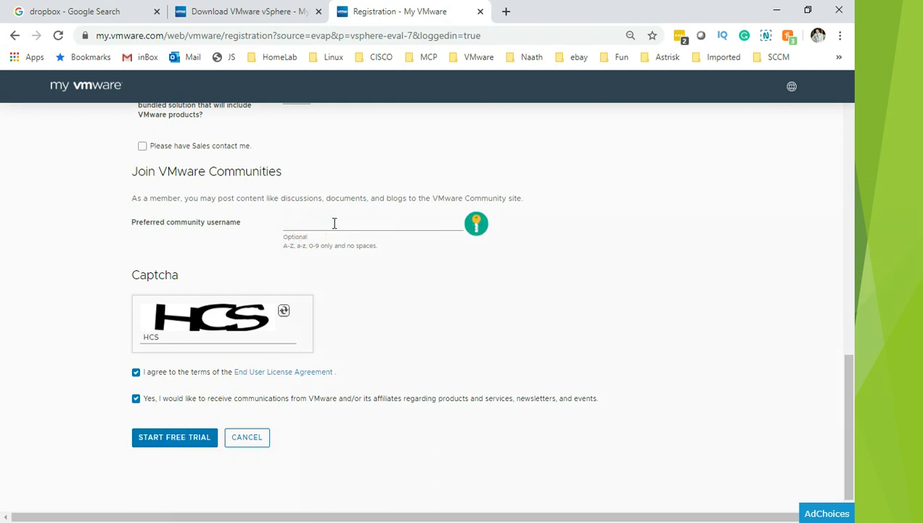
pyautogui.click(303, 225)
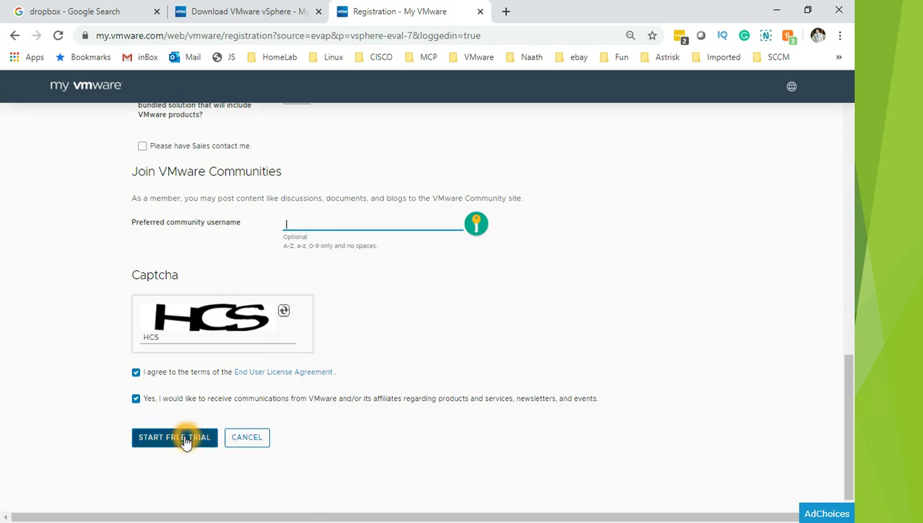
pyautogui.click(179, 448)
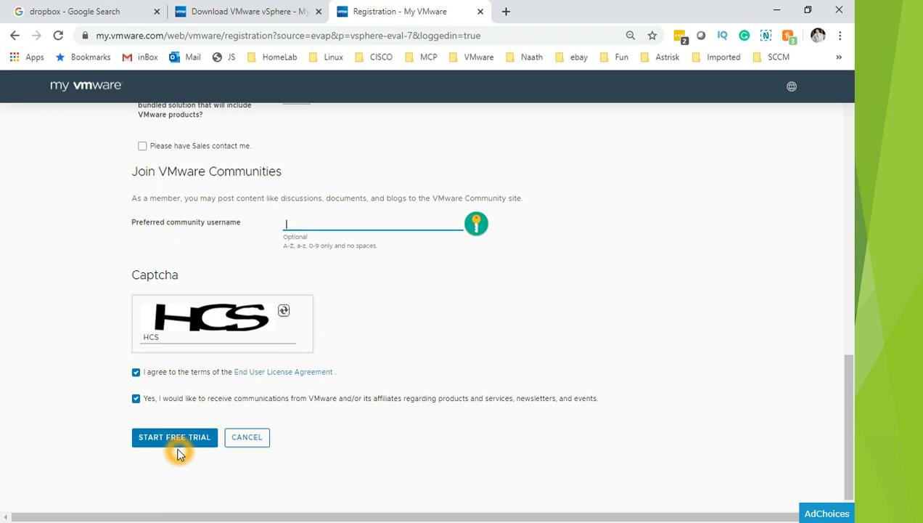
pyautogui.click(194, 449)
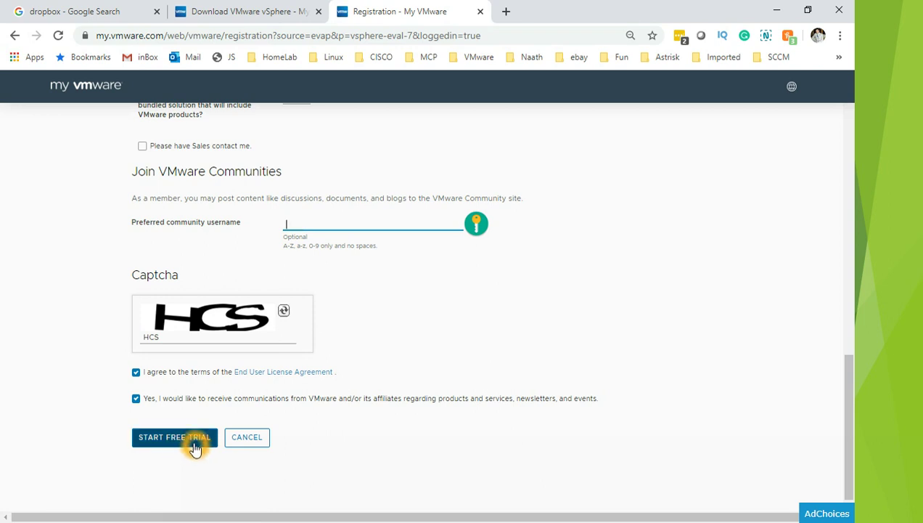
# - Start the vSphere 7.0 free trial and Manually Download the 350 MB ESXi ISO
pyautogui.click(194, 448)
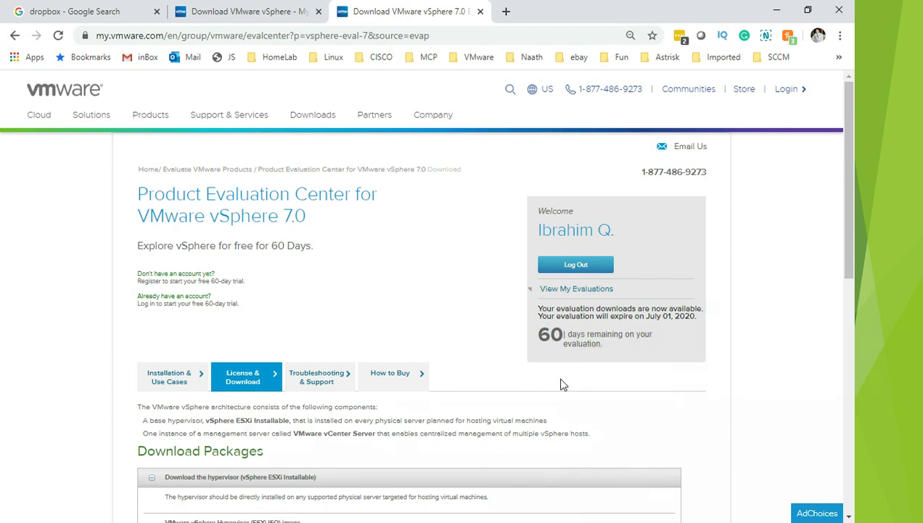
pyautogui.moveTo(844, 261); pyautogui.dragTo(847, 357)
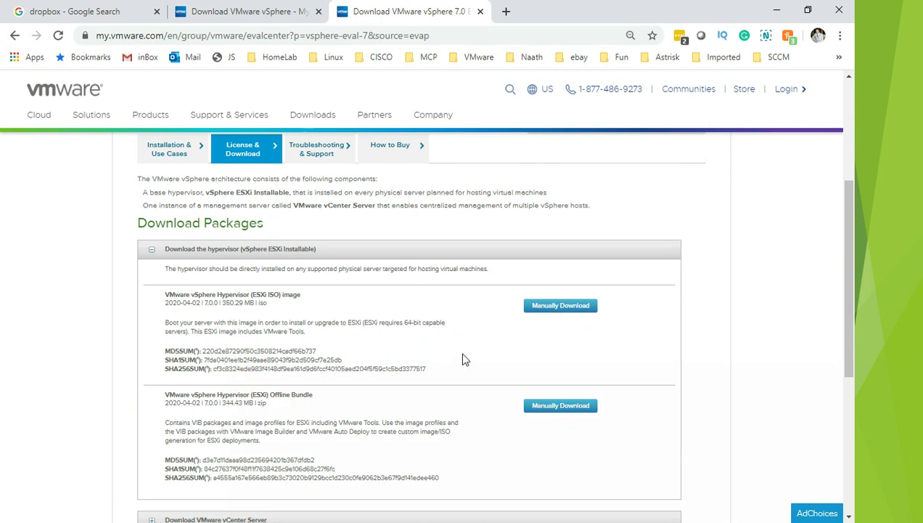
pyautogui.click(554, 310)
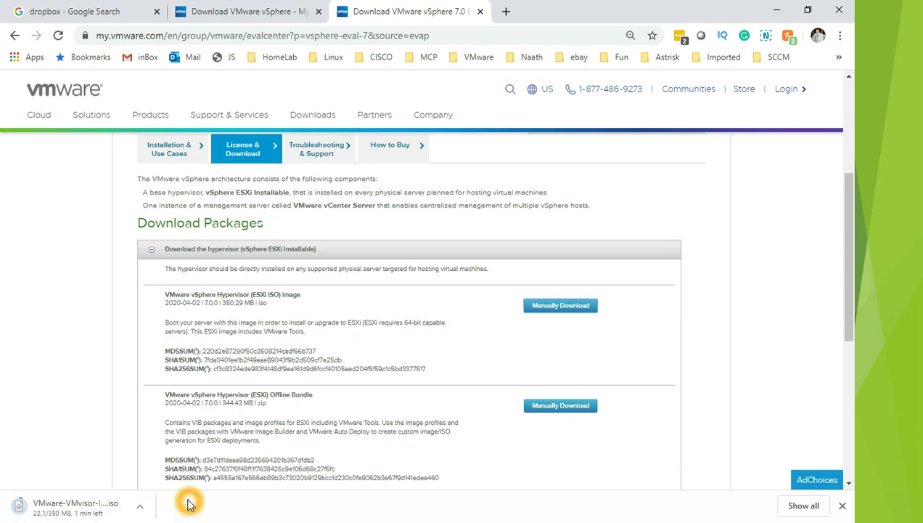
# - In the other My VMware tab, open the vCenter Server 7.0.0 downloads under Enterprise Plus
pyautogui.click(204, 11)
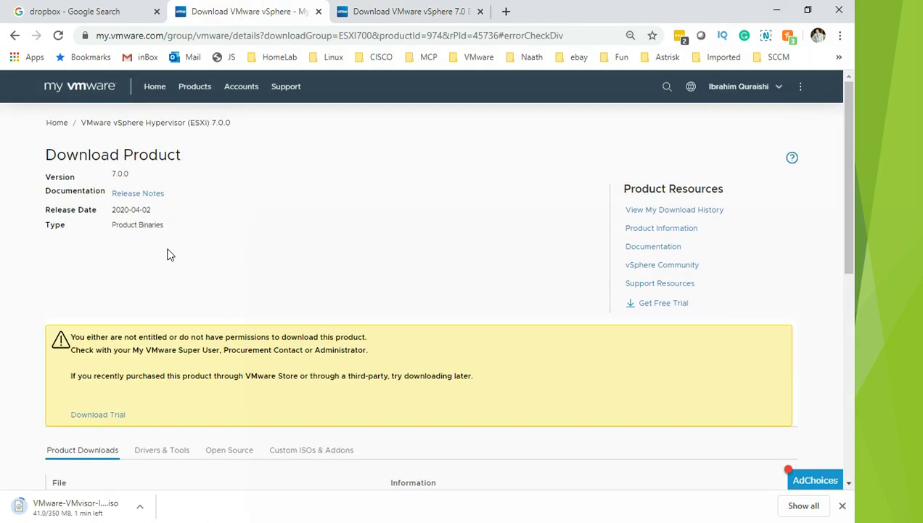
pyautogui.click(14, 34)
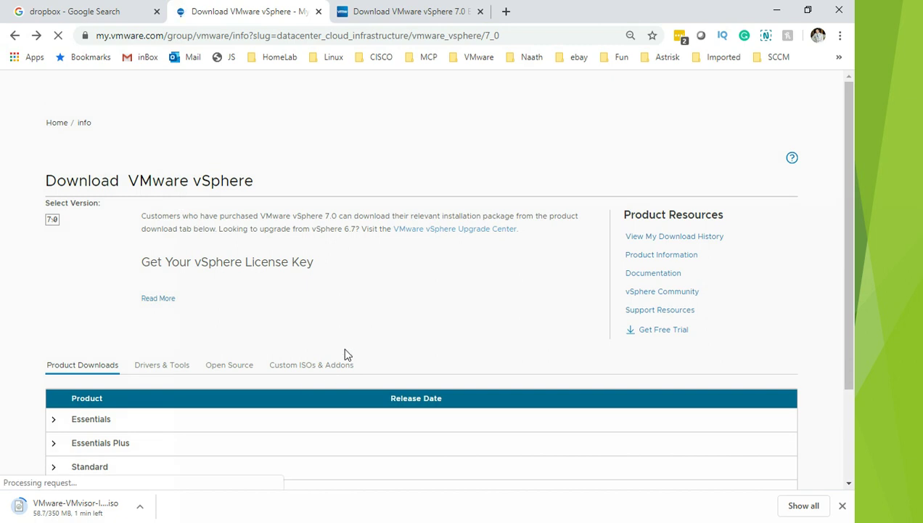
pyautogui.click(348, 352)
pyautogui.click(167, 426)
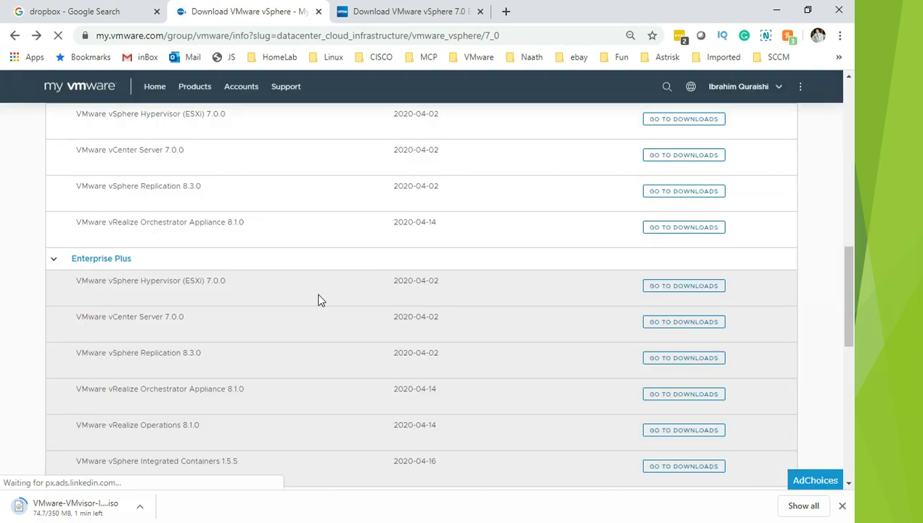
pyautogui.click(659, 325)
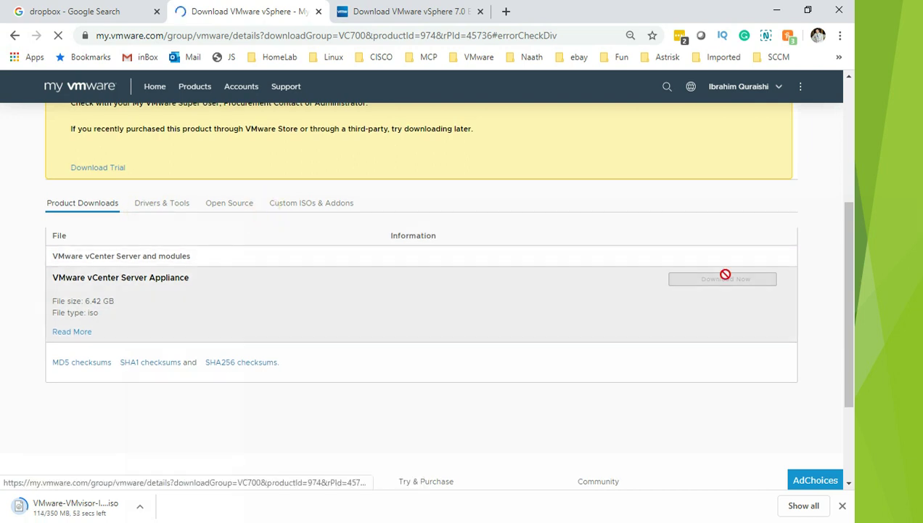
pyautogui.moveTo(845, 240); pyautogui.dragTo(844, 131)
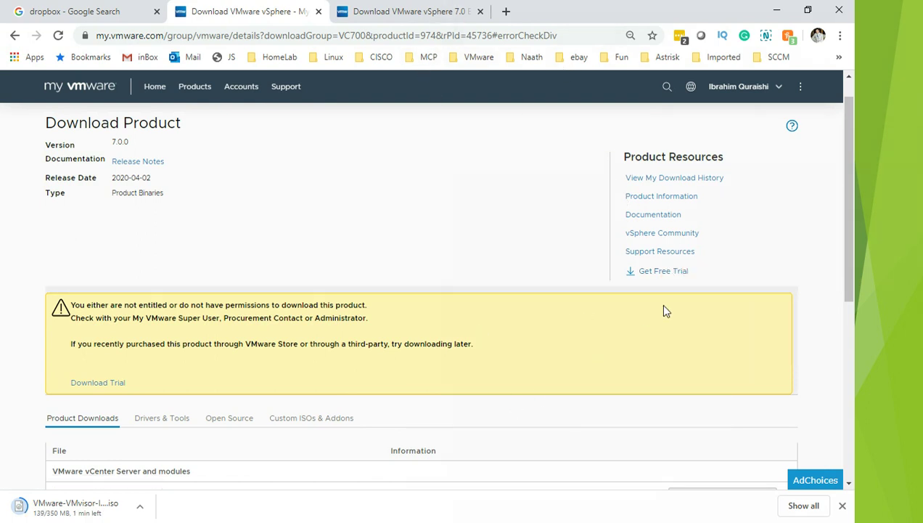
# - Pick the vCenter Server free trial, then return to the evaluation packages and check the ESXi ISO progress
pyautogui.click(657, 271)
pyautogui.click(413, 11)
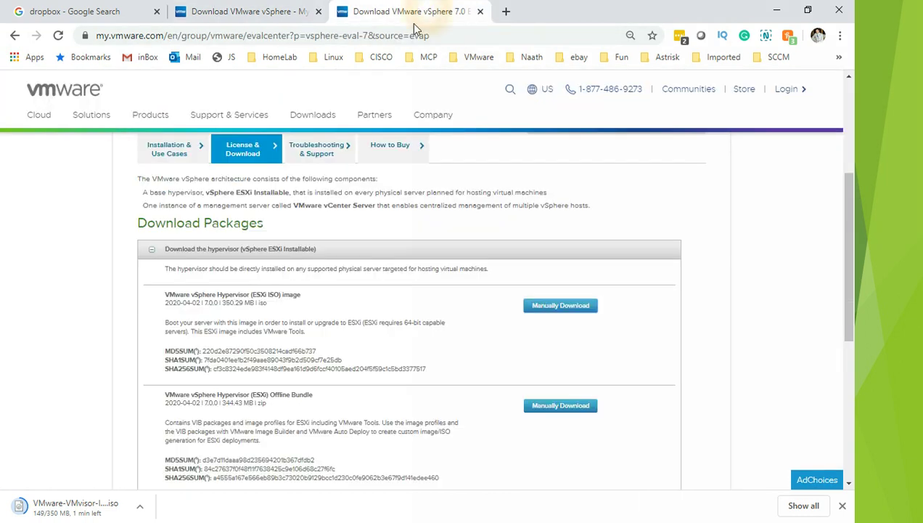
pyautogui.click(112, 515)
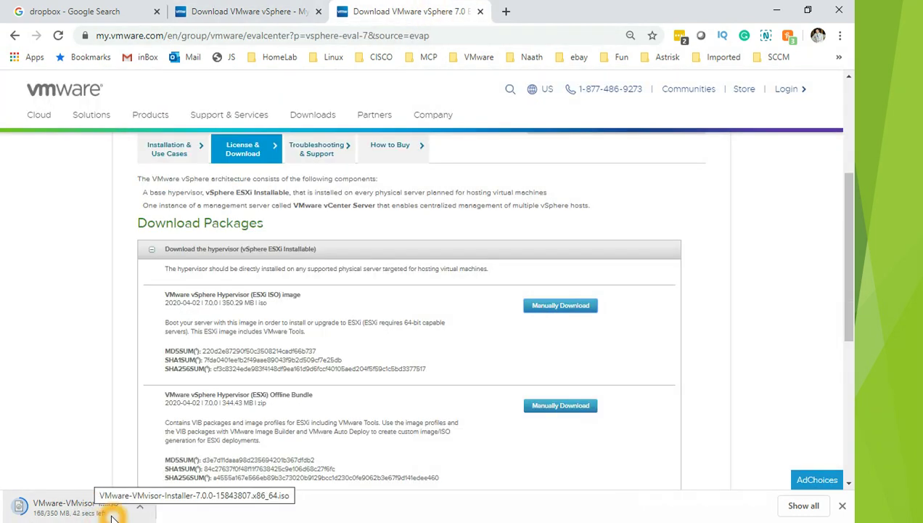